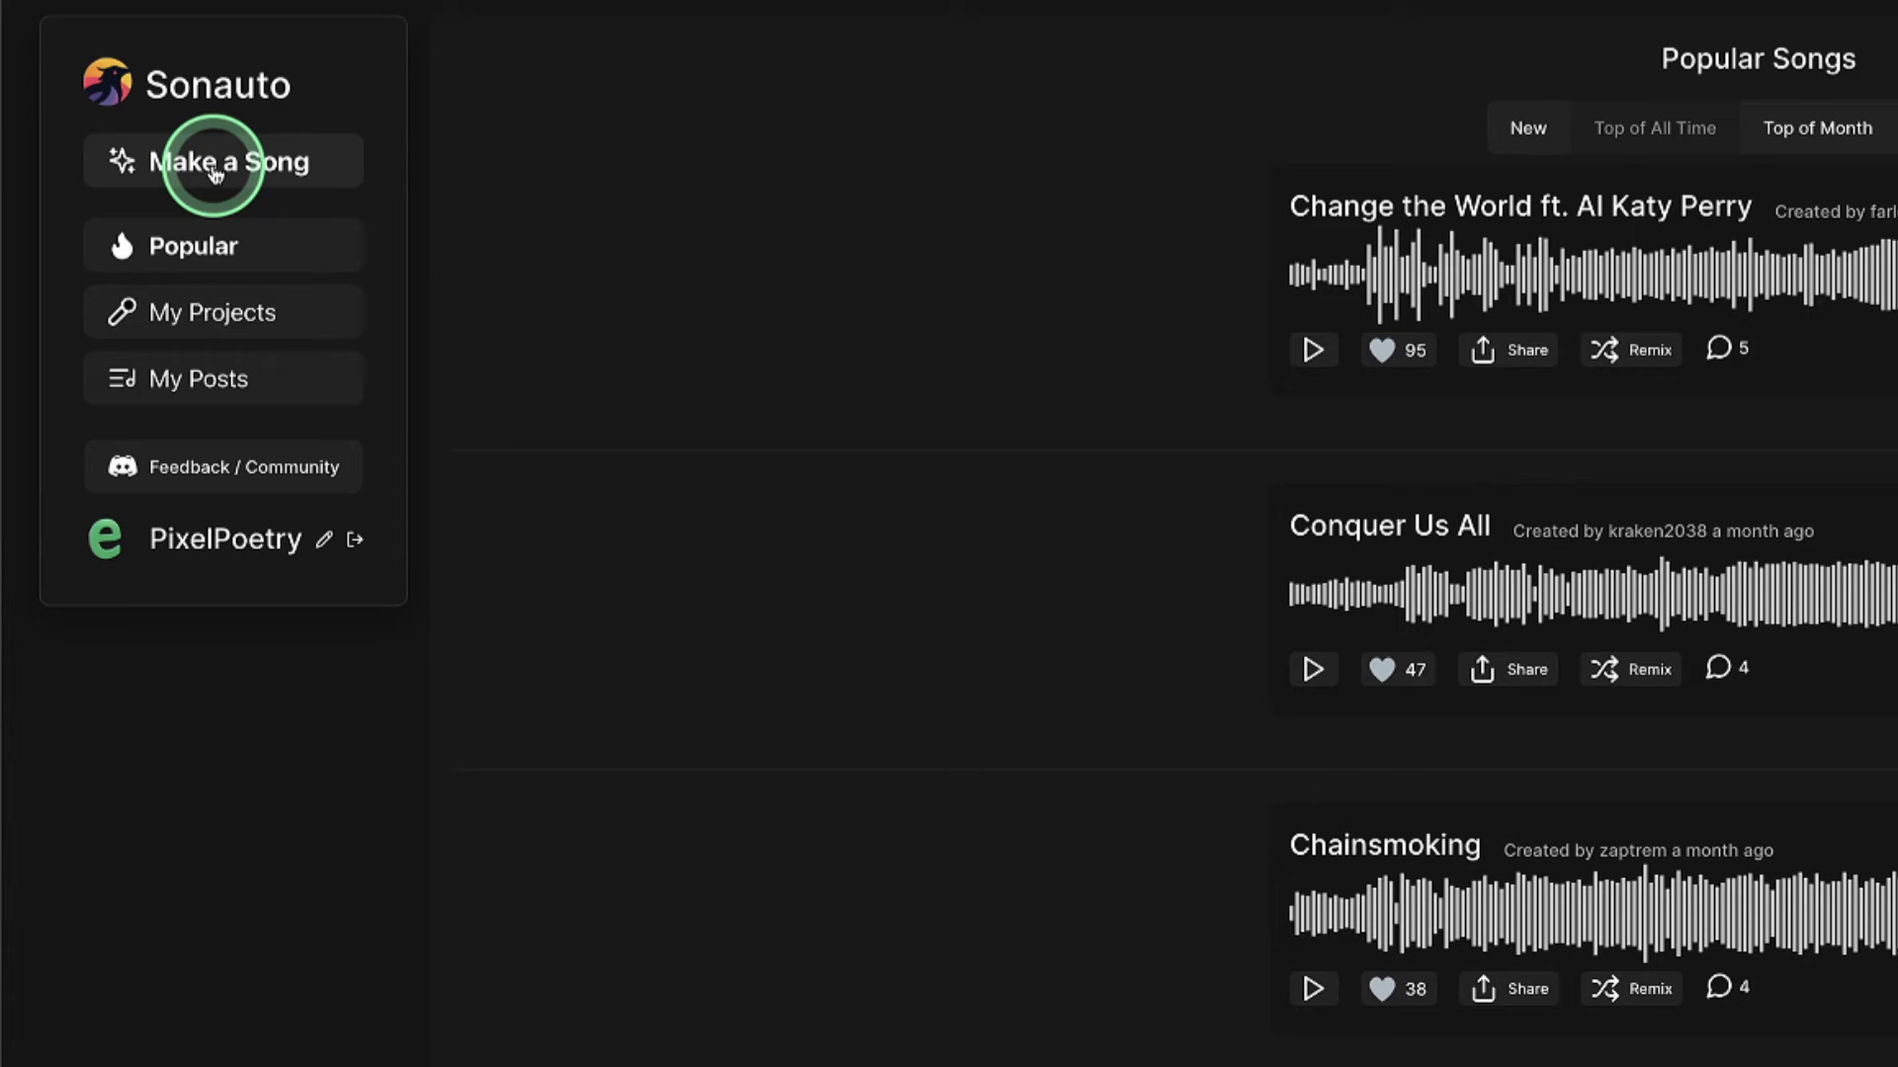
Step: Create the New Voice project, add an artist prompt and the lyrics, and generate three songs
left_click(214, 168)
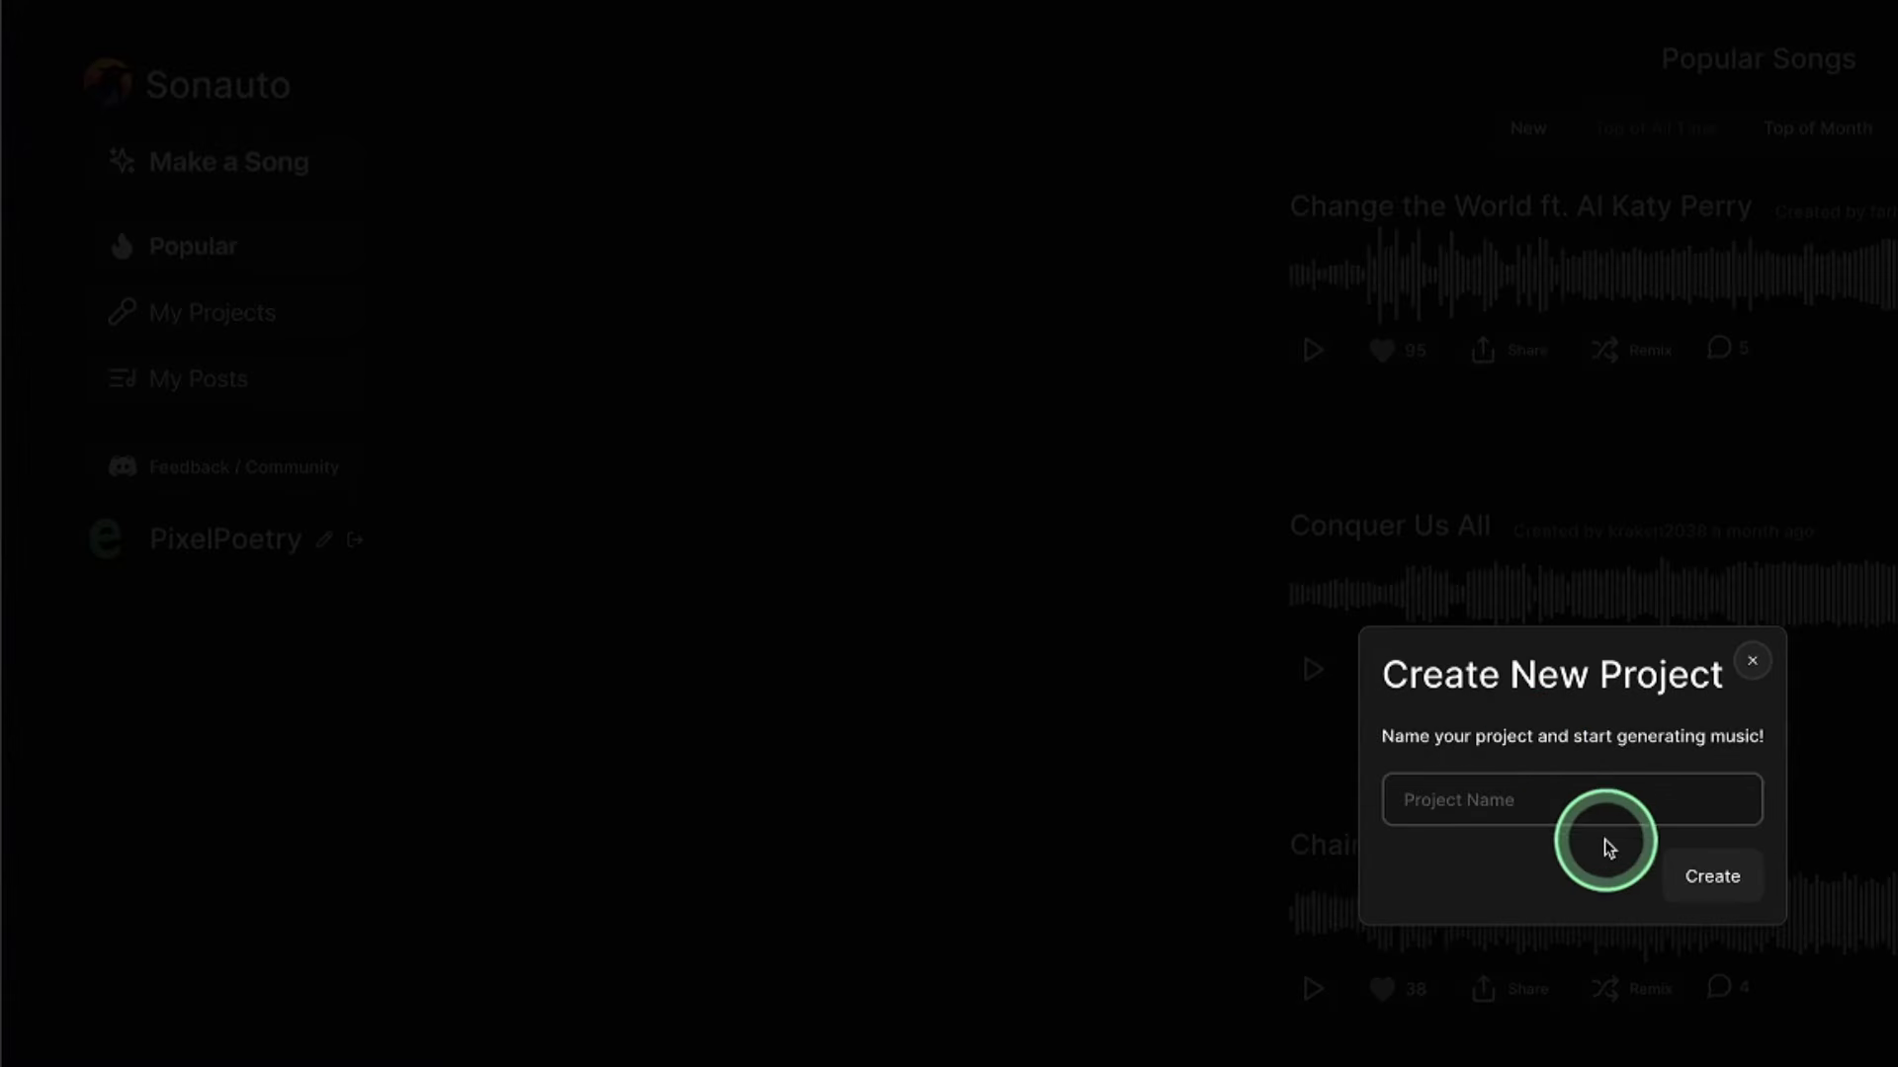
left_click(1588, 801)
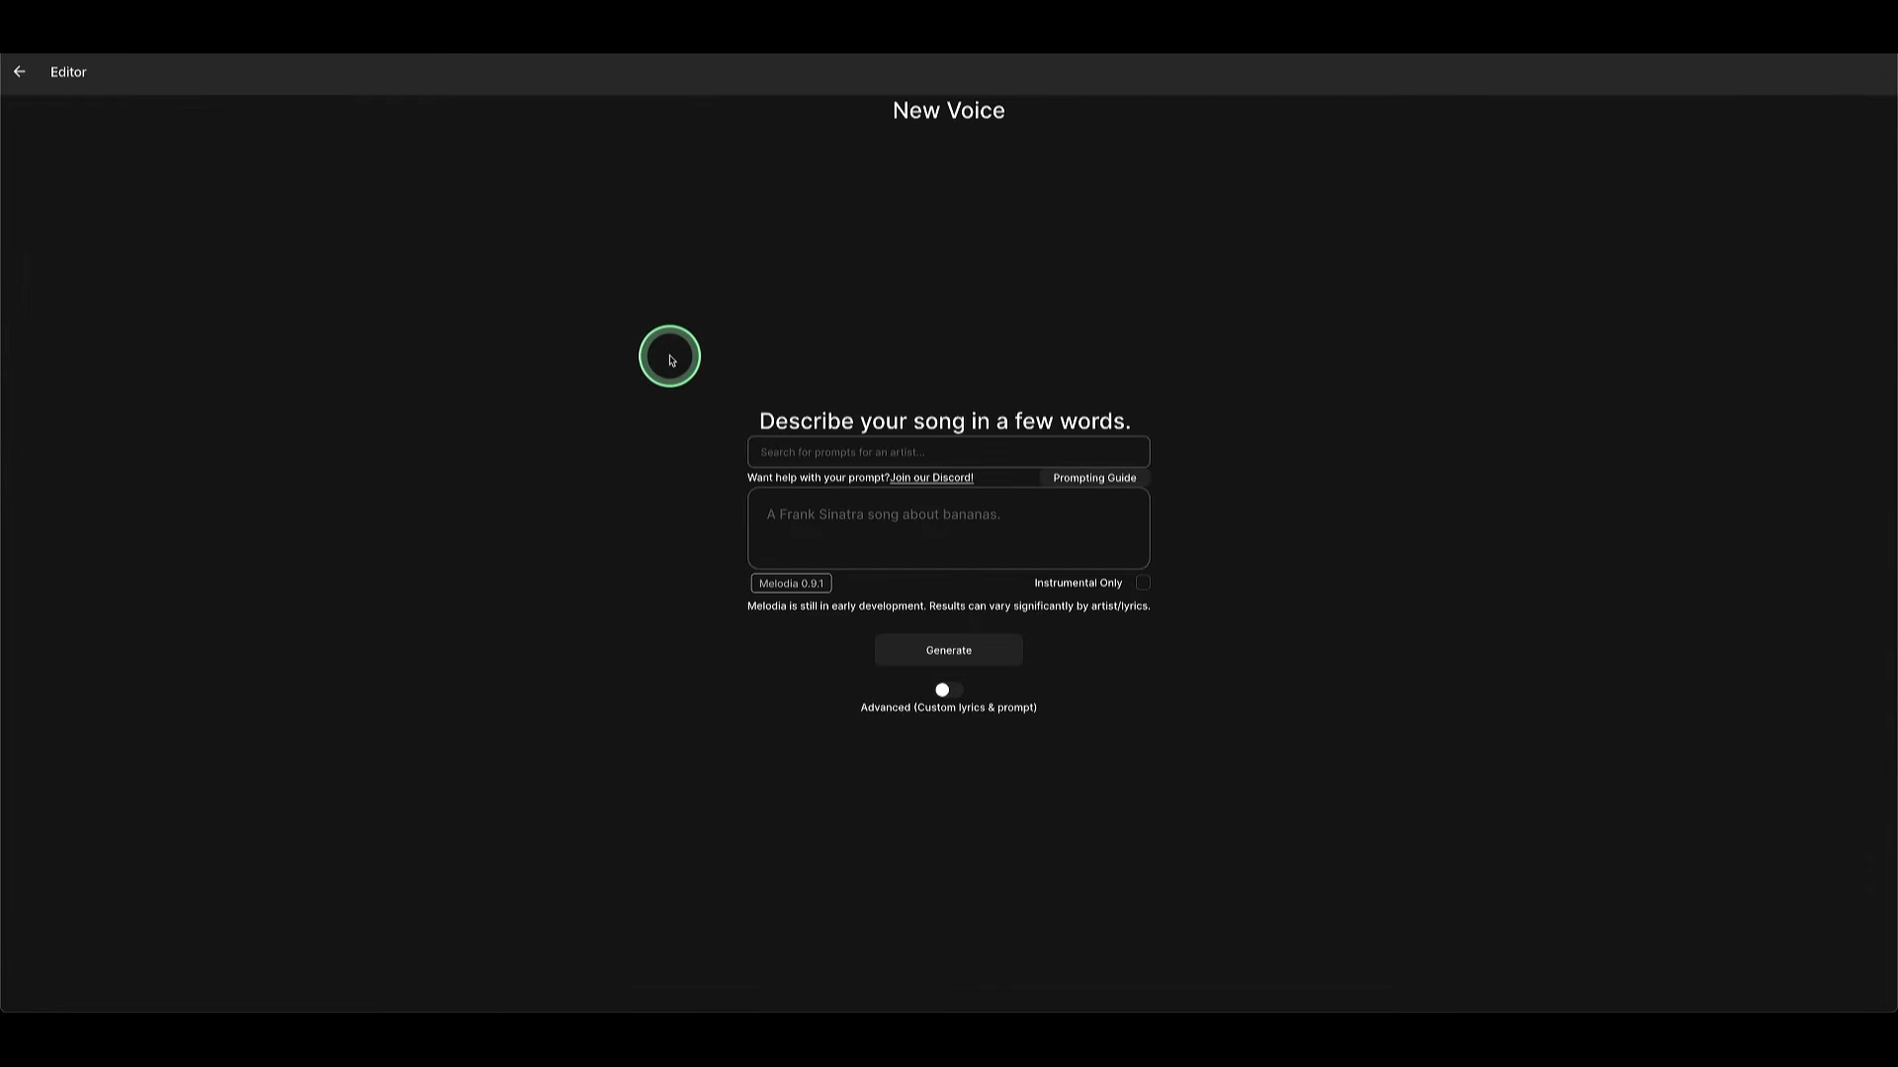
left_click(825, 454)
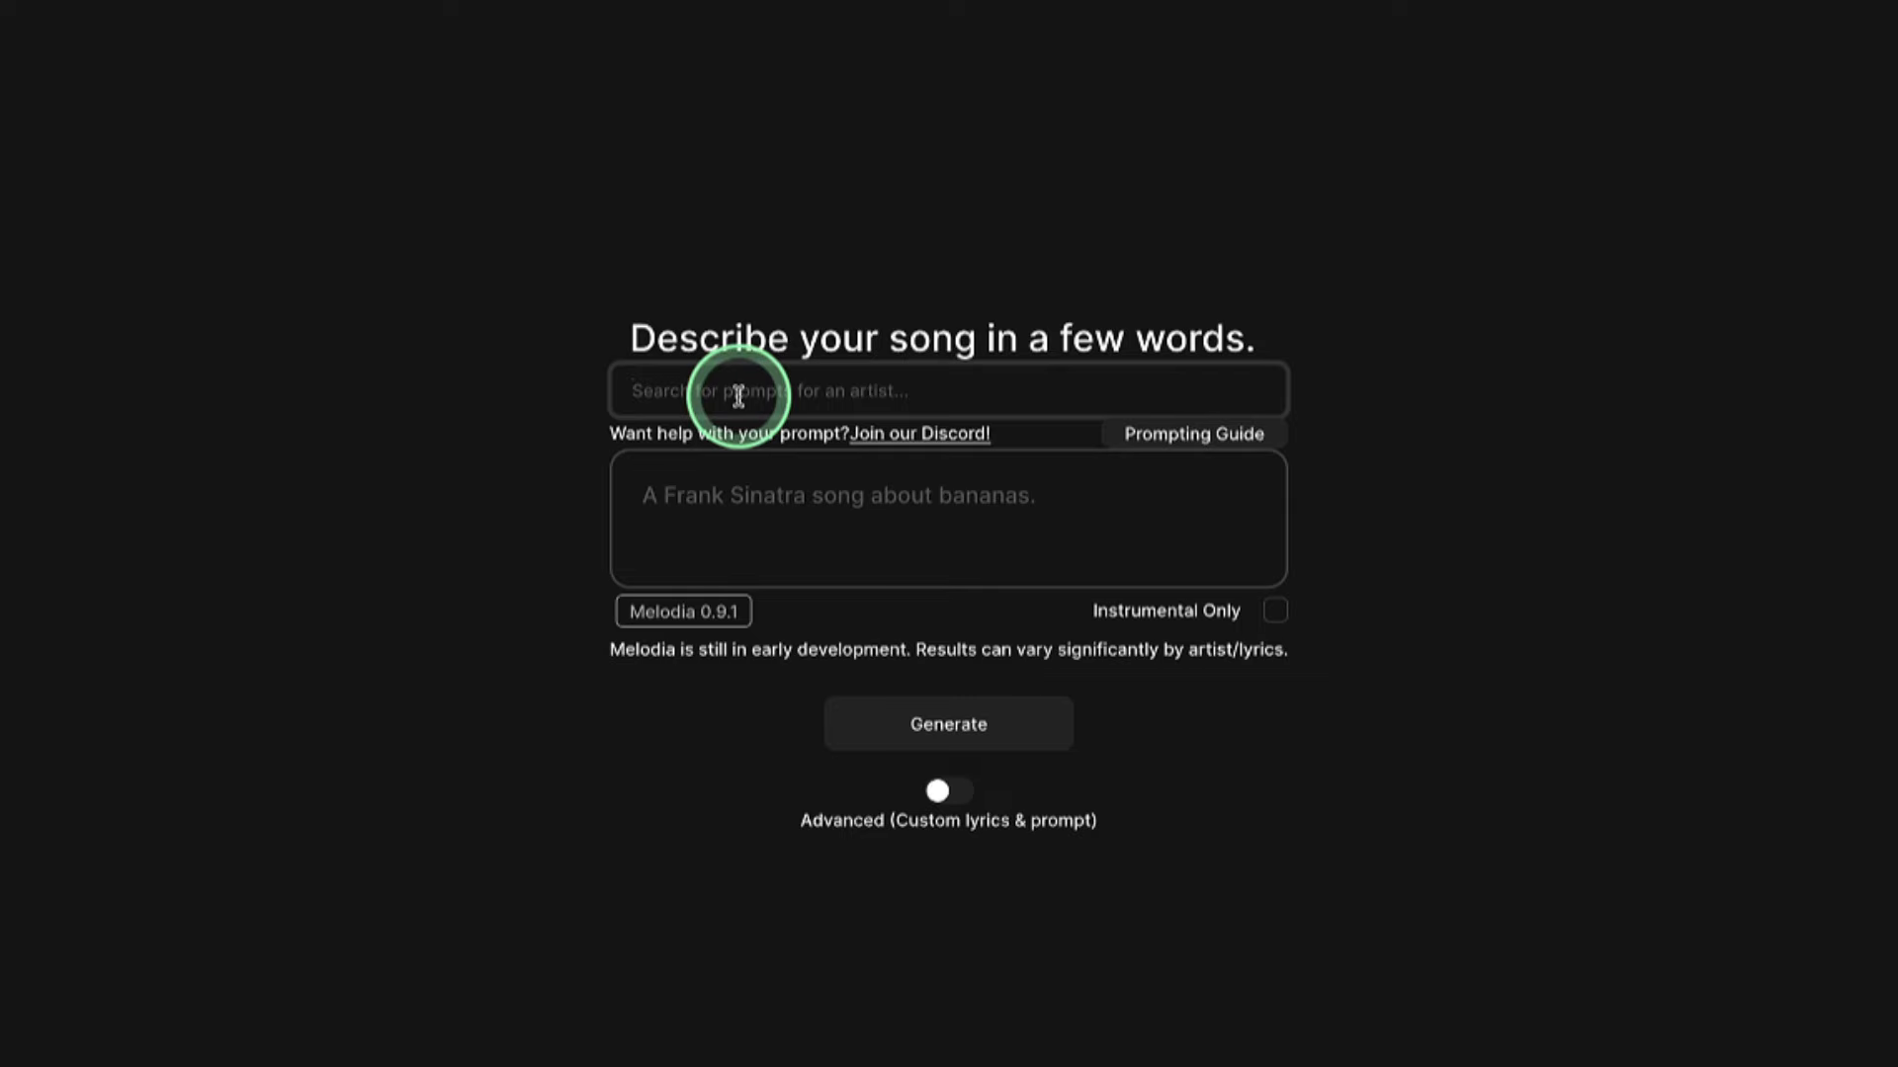
type("Michael Lear")
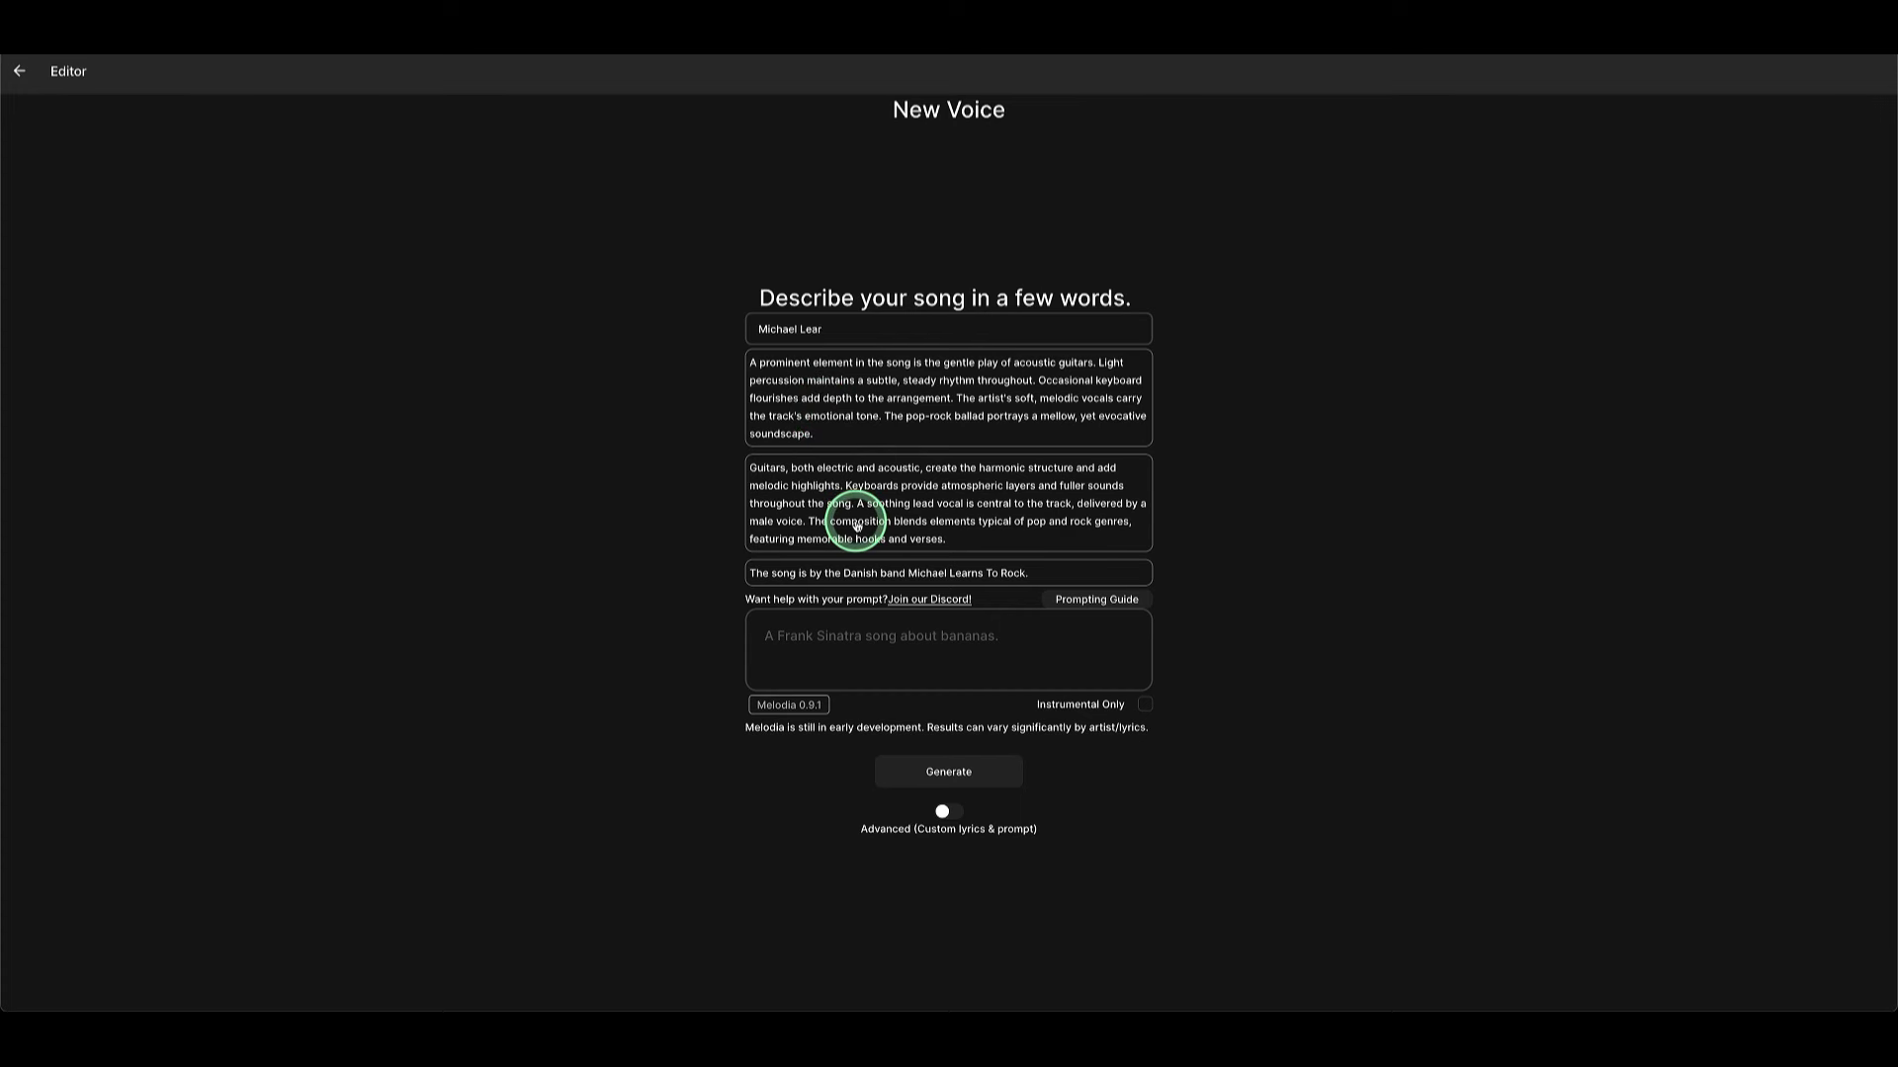
left_click(820, 636)
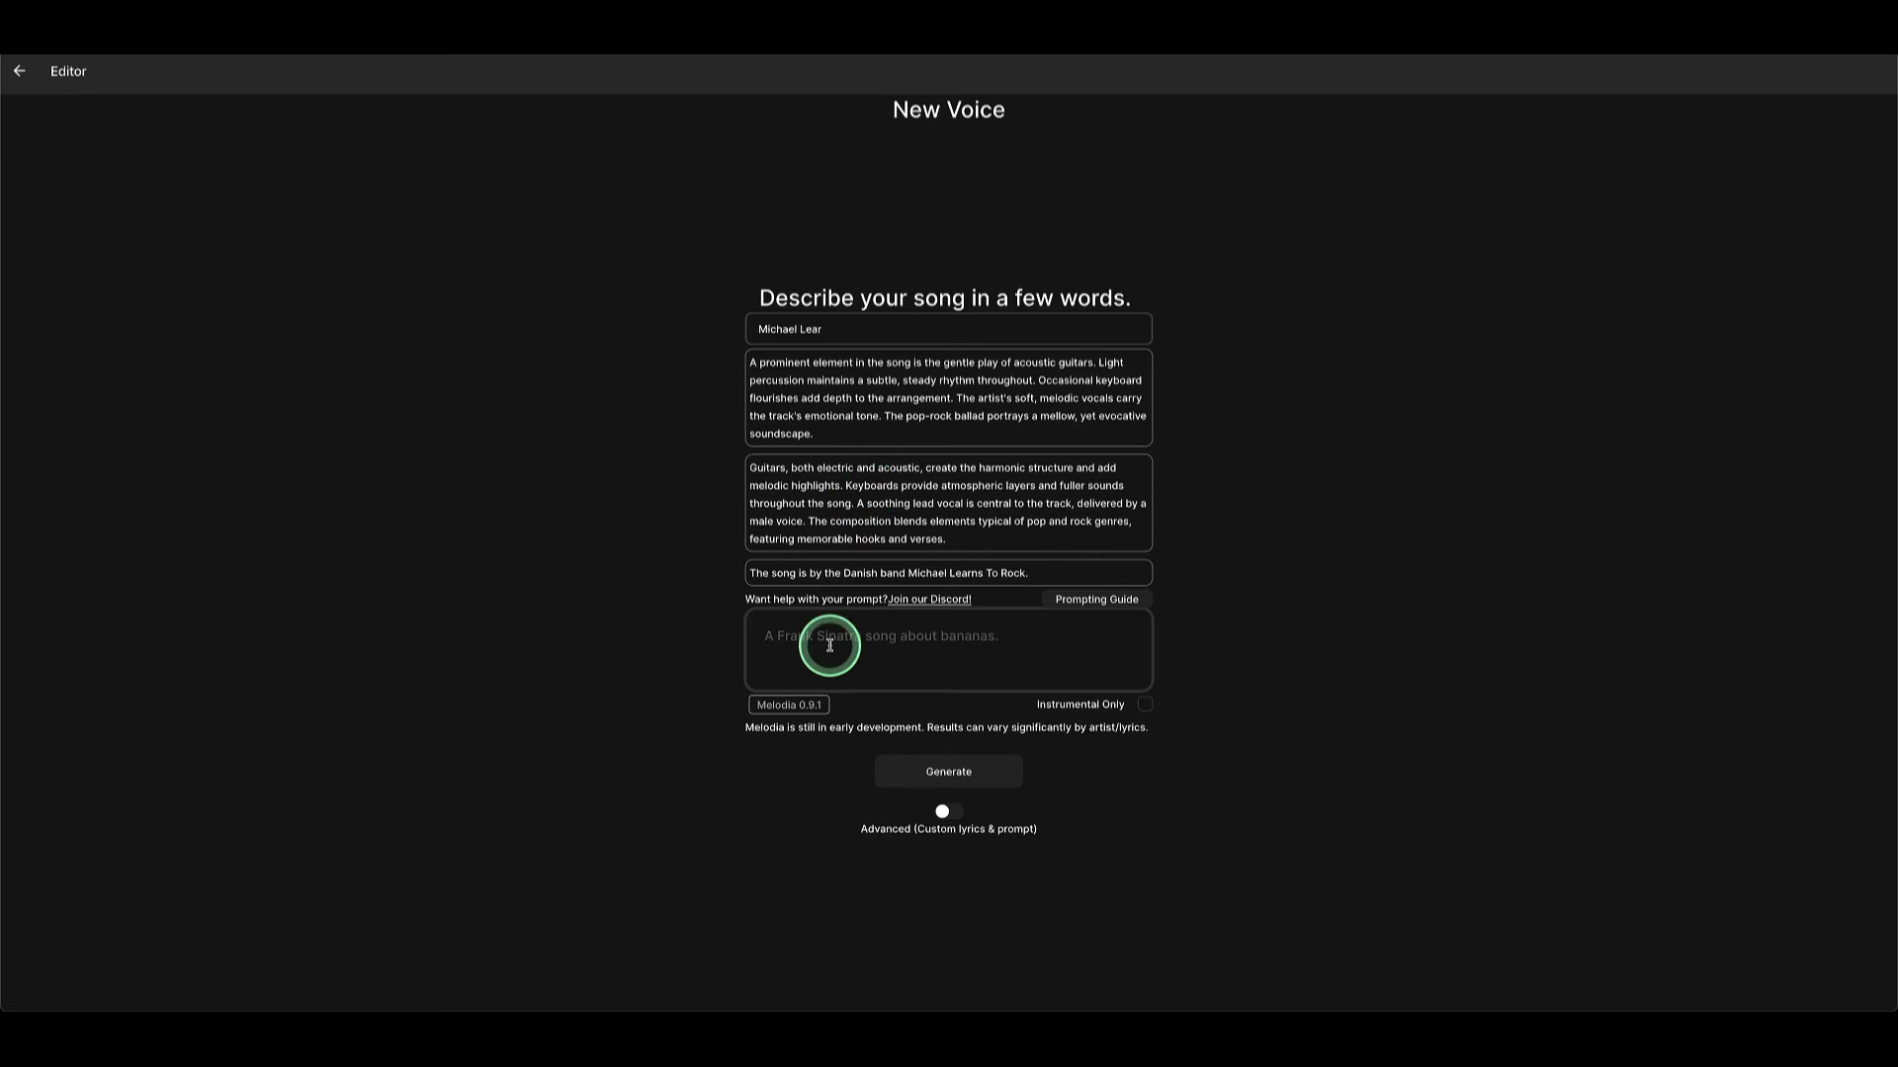
key("ctrl+v")
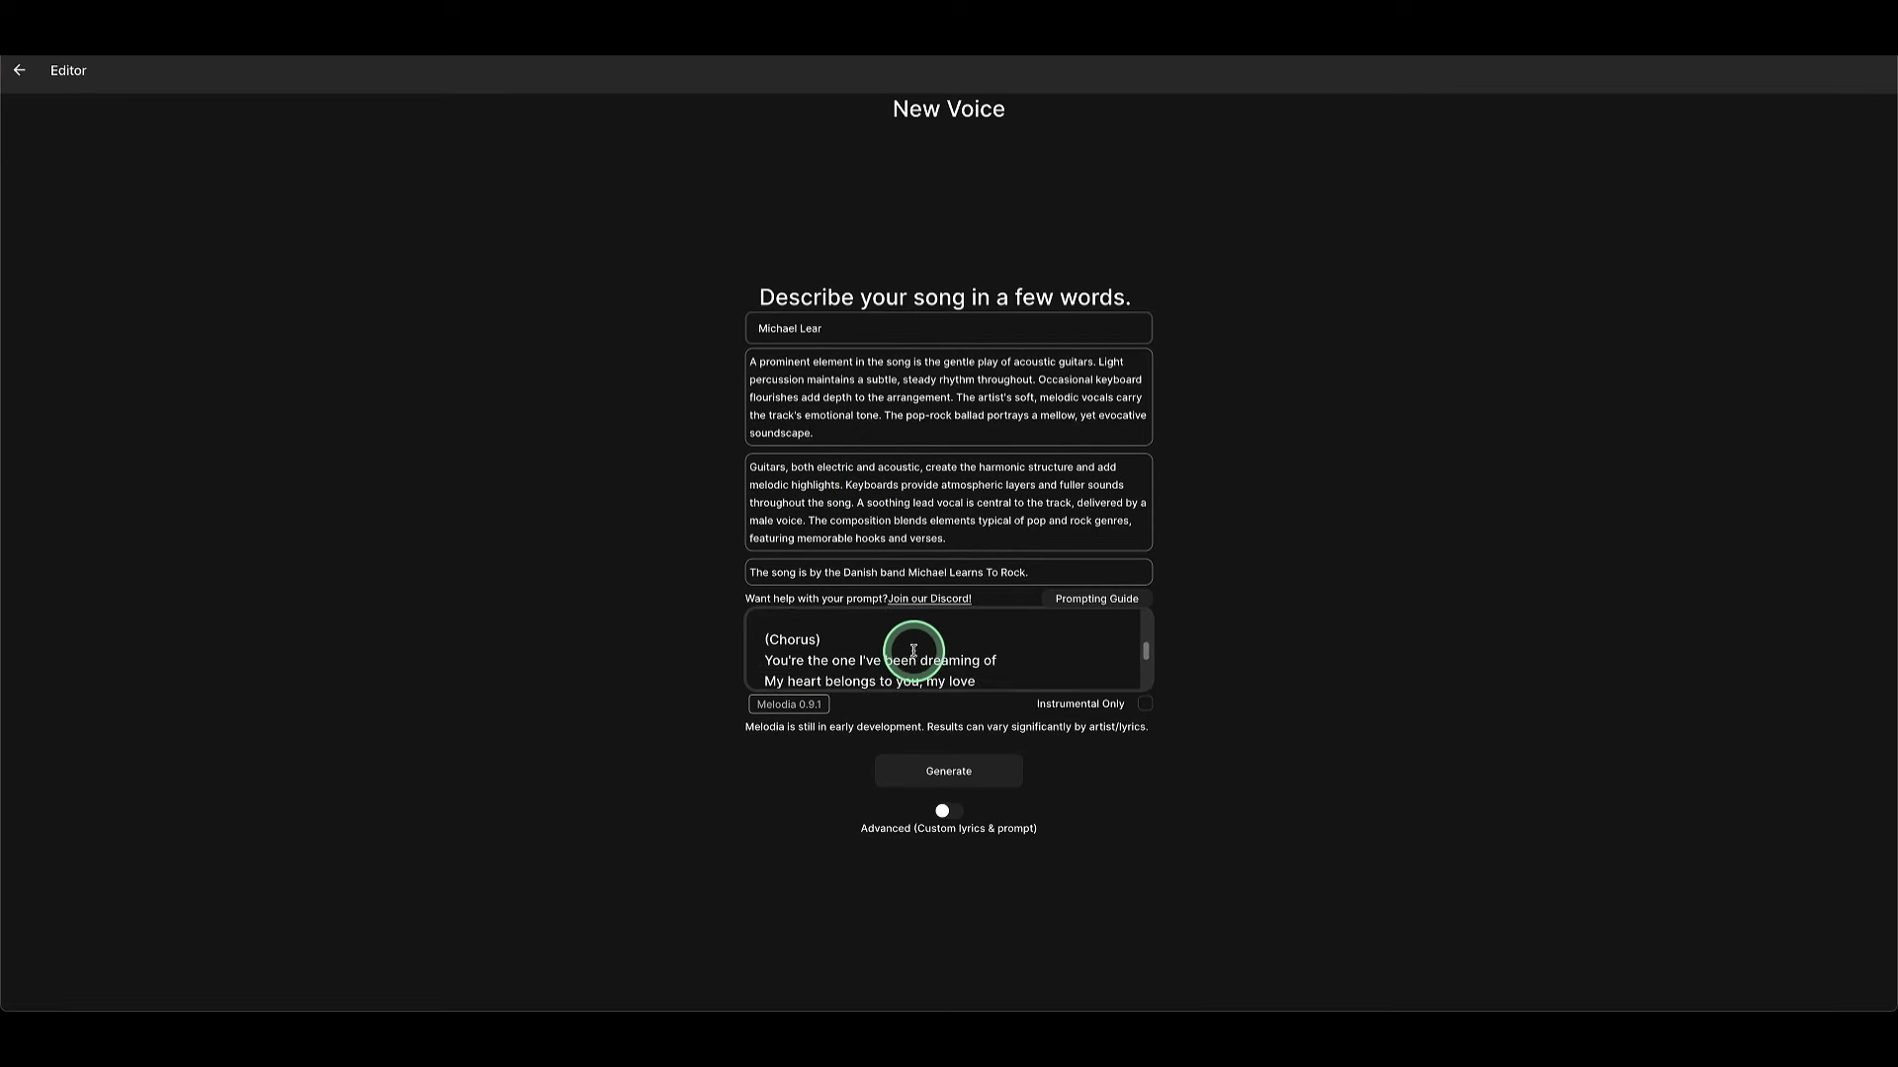
scroll(913, 655, "up", 5)
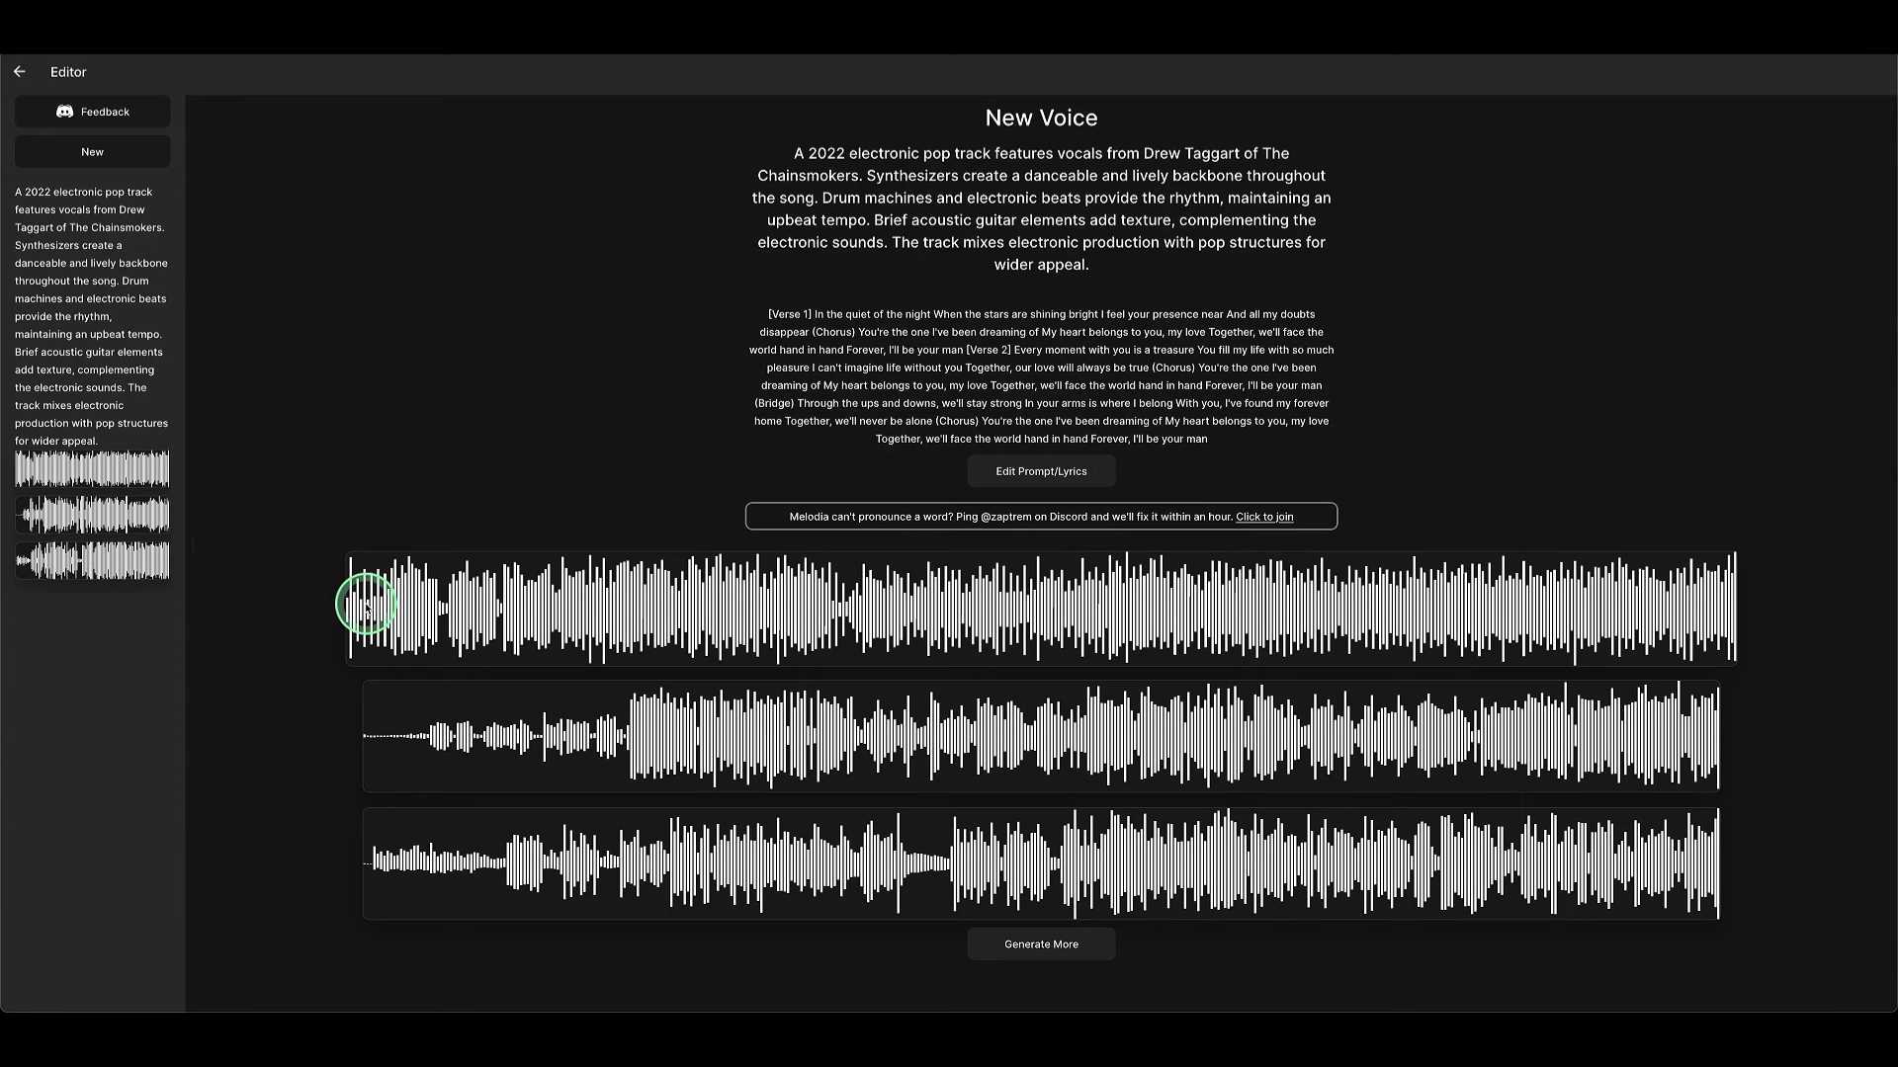
Step: Play the second generated song version from its waveform
left_click(563, 746)
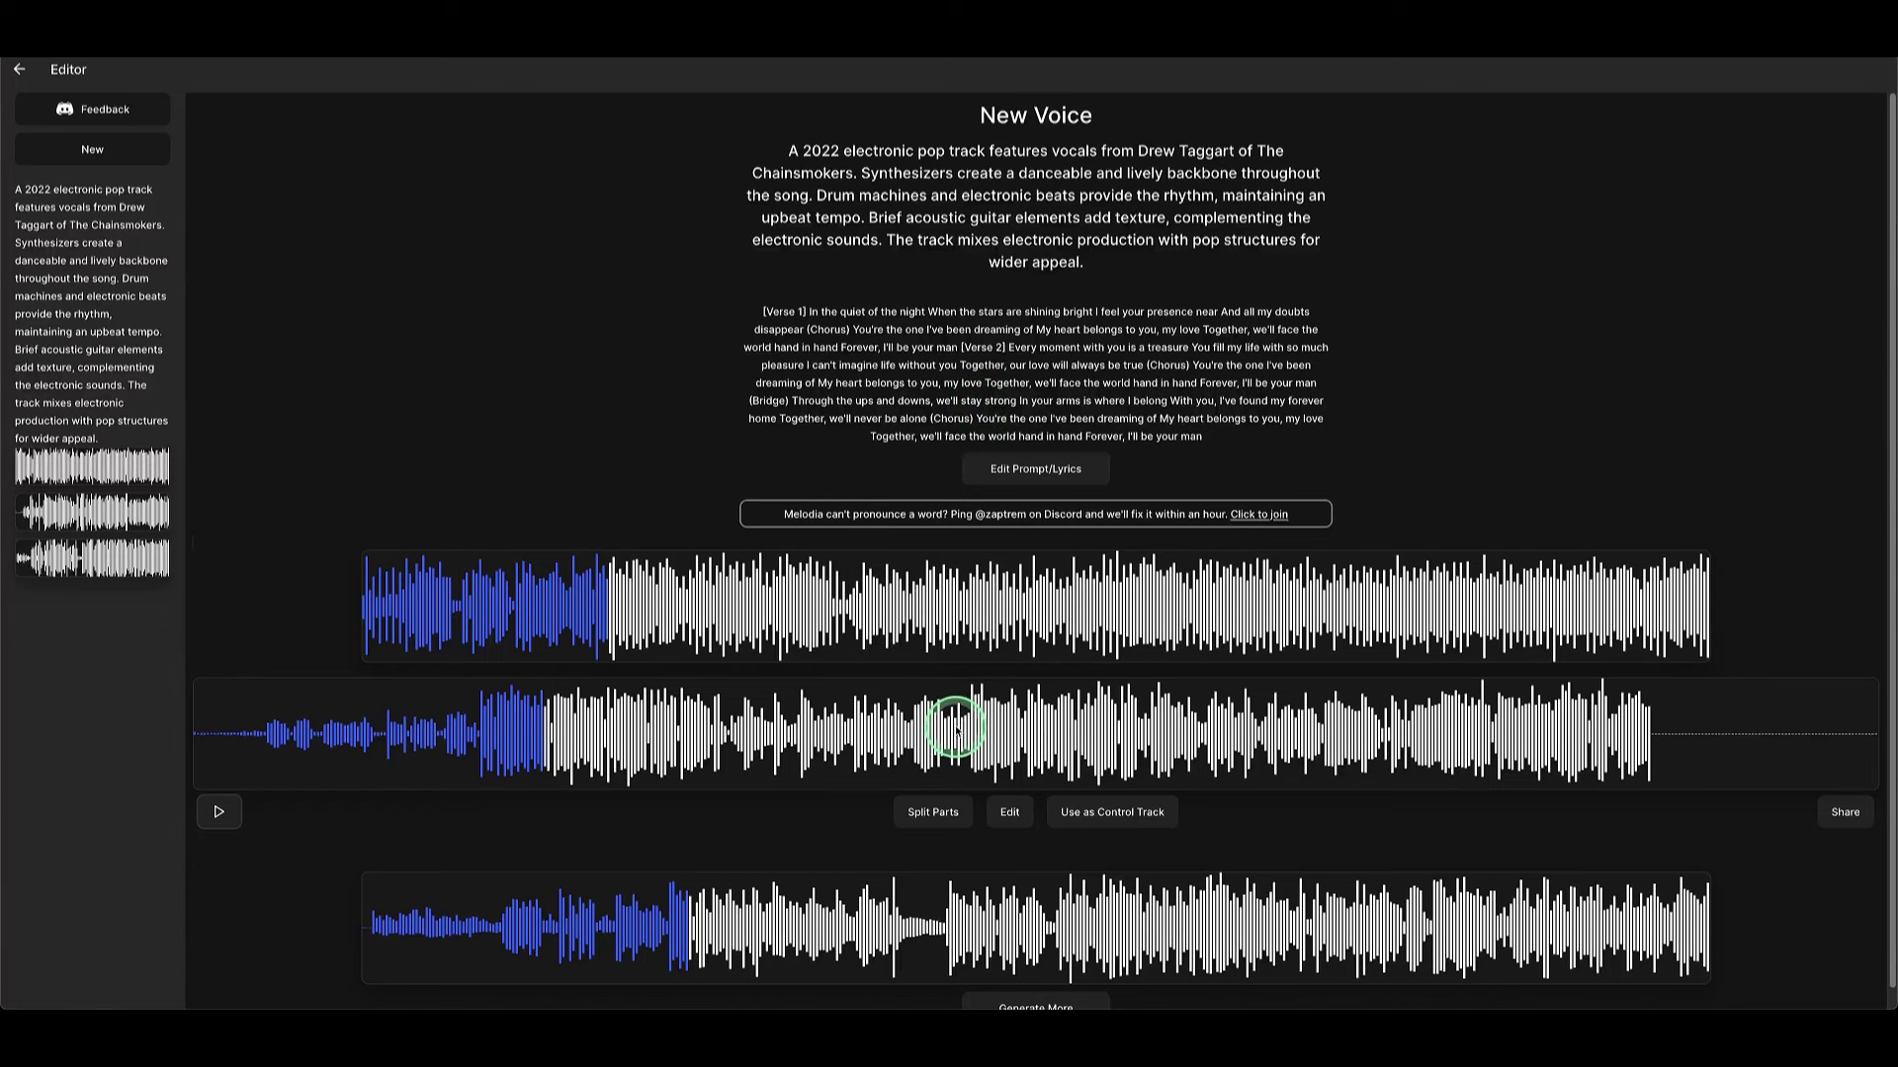
Step: Set the second song as control track, raise control strength to 8.07, and generate
left_click(1090, 816)
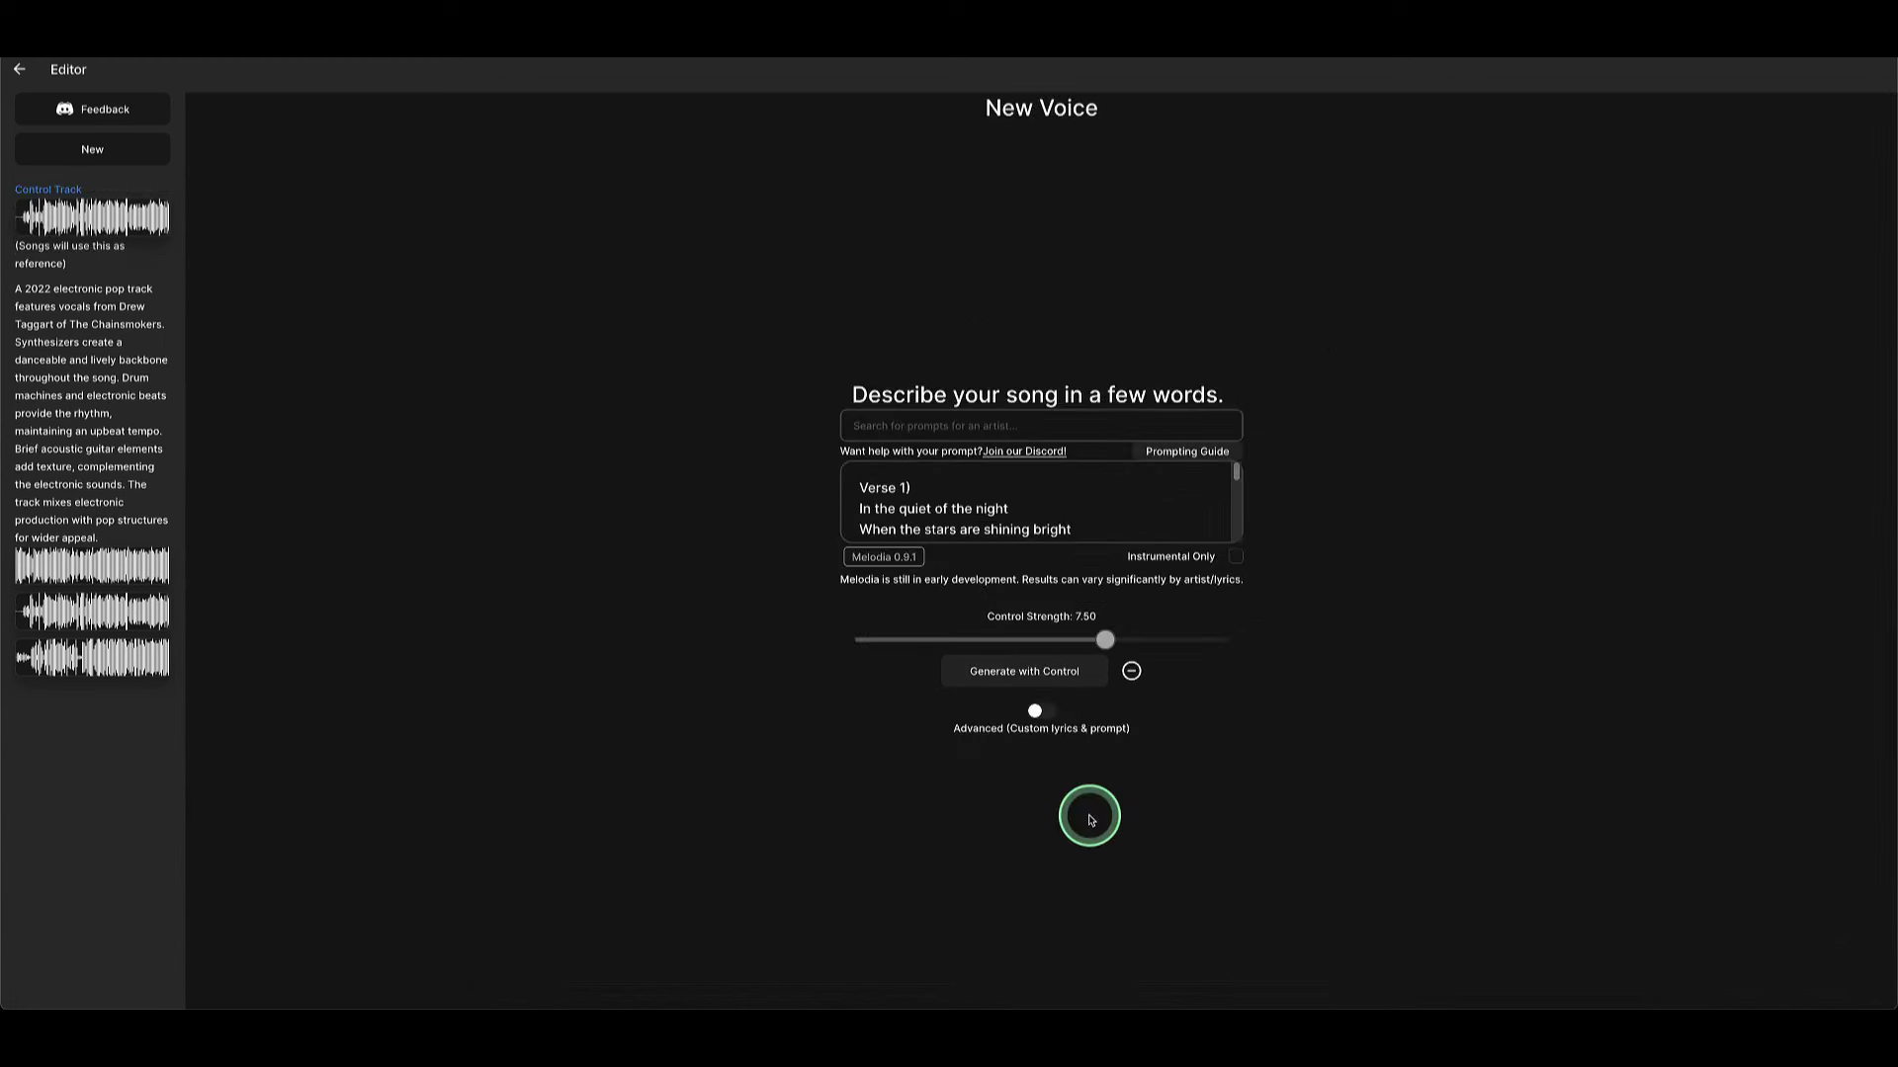
left_click(954, 429)
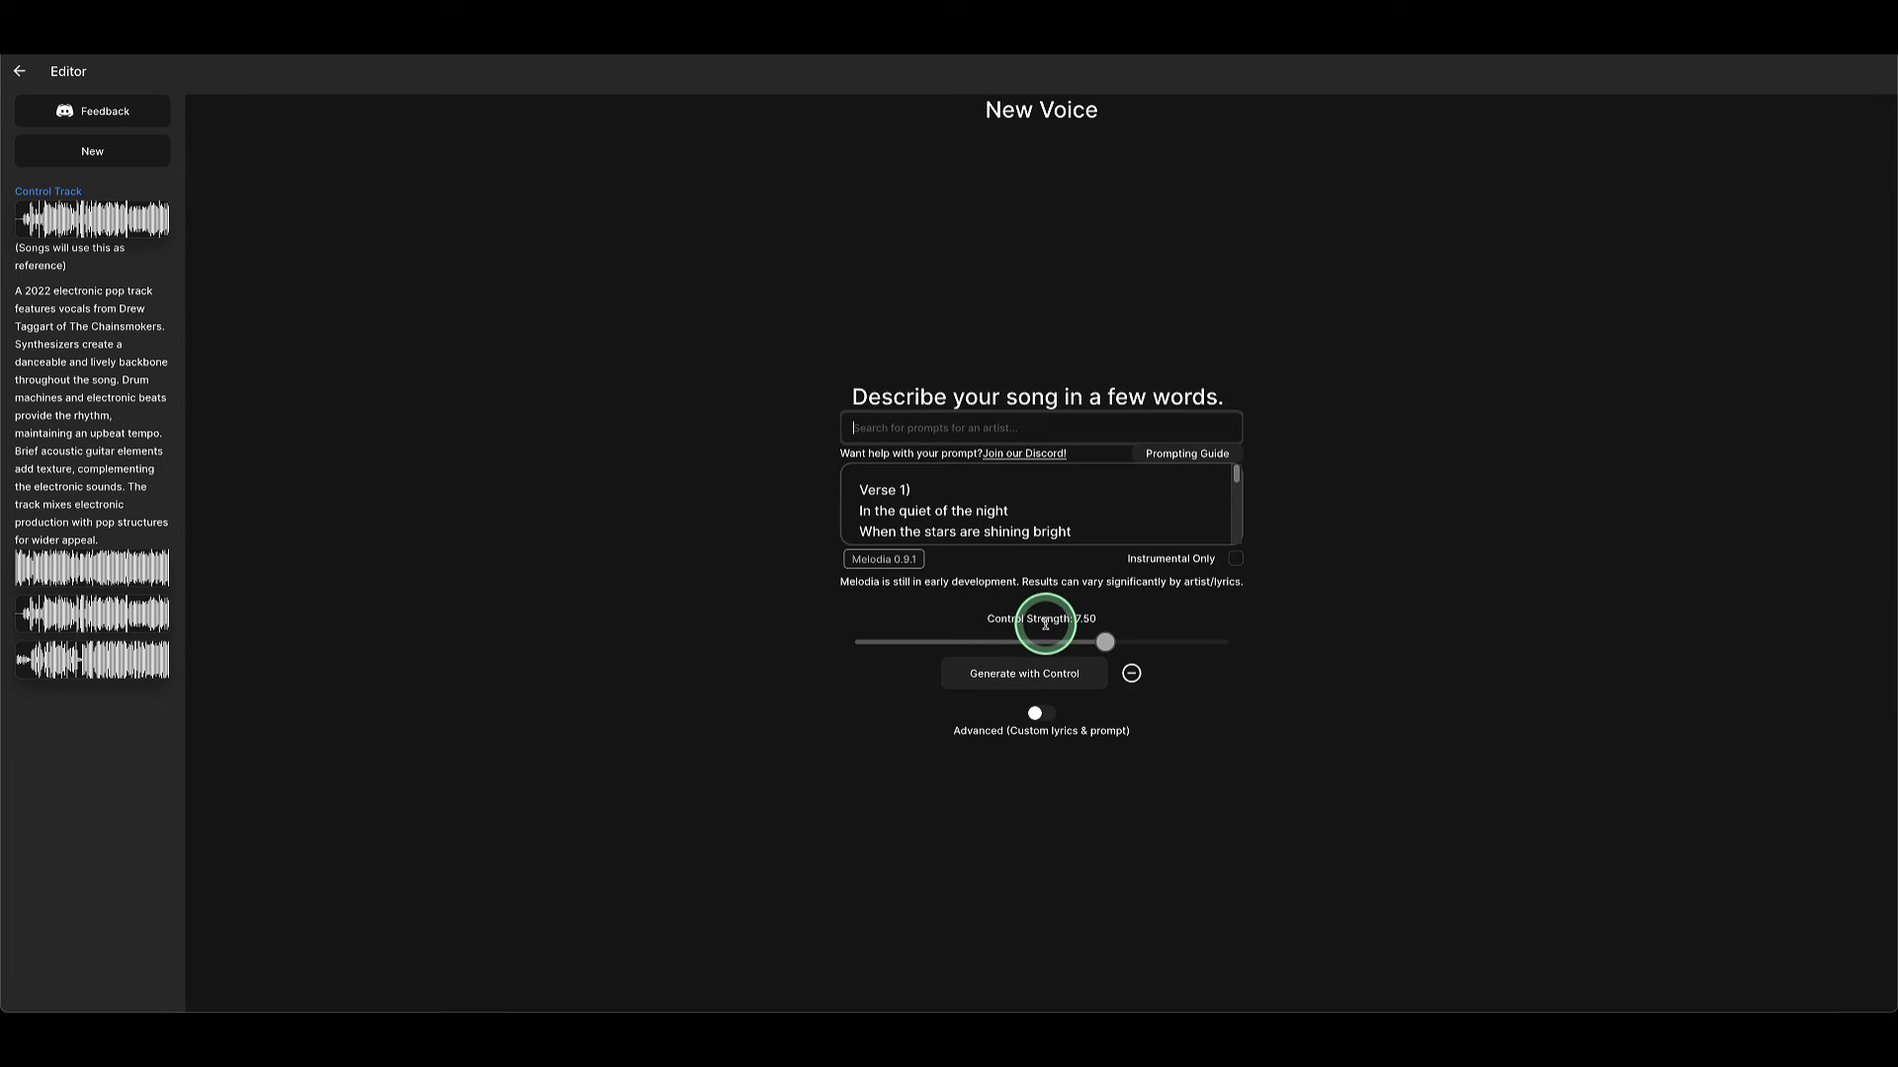
left_click(1073, 642)
left_click_drag(1074, 646, 1146, 636)
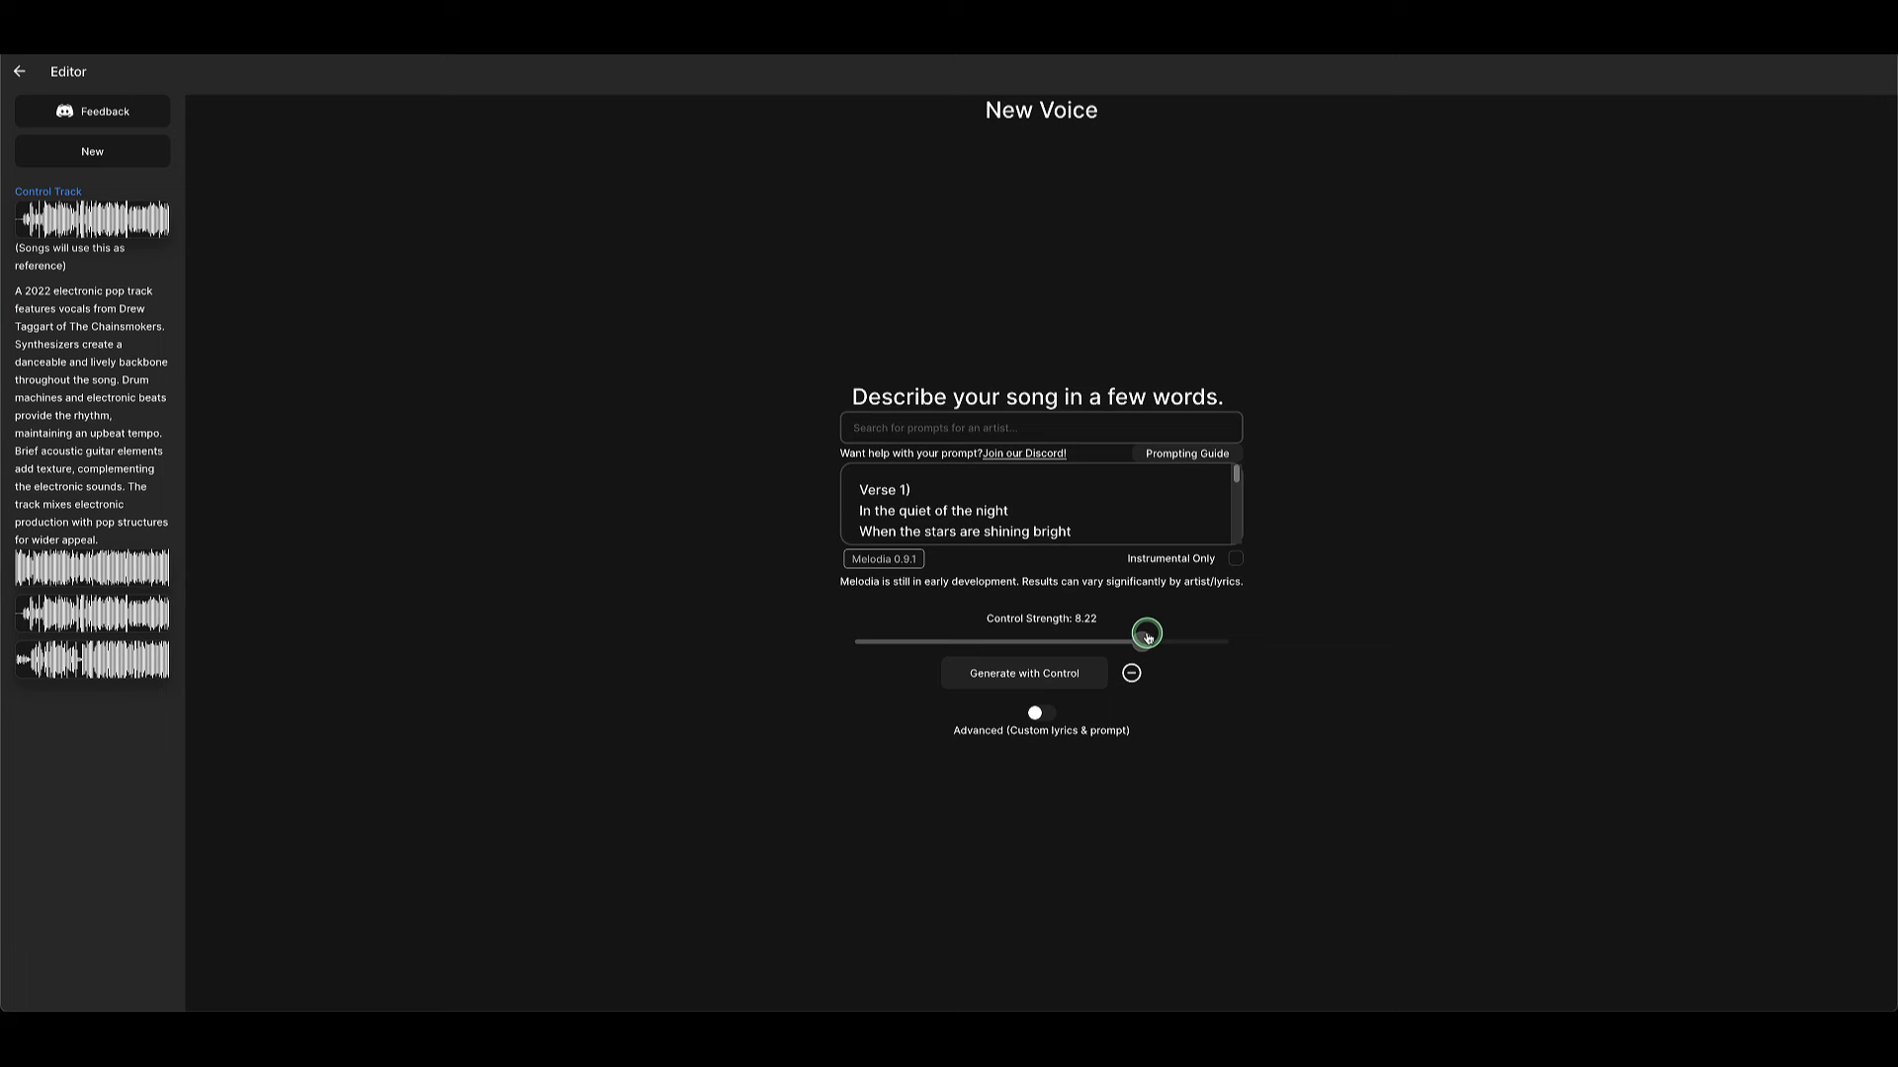
left_click_drag(1146, 635, 1140, 643)
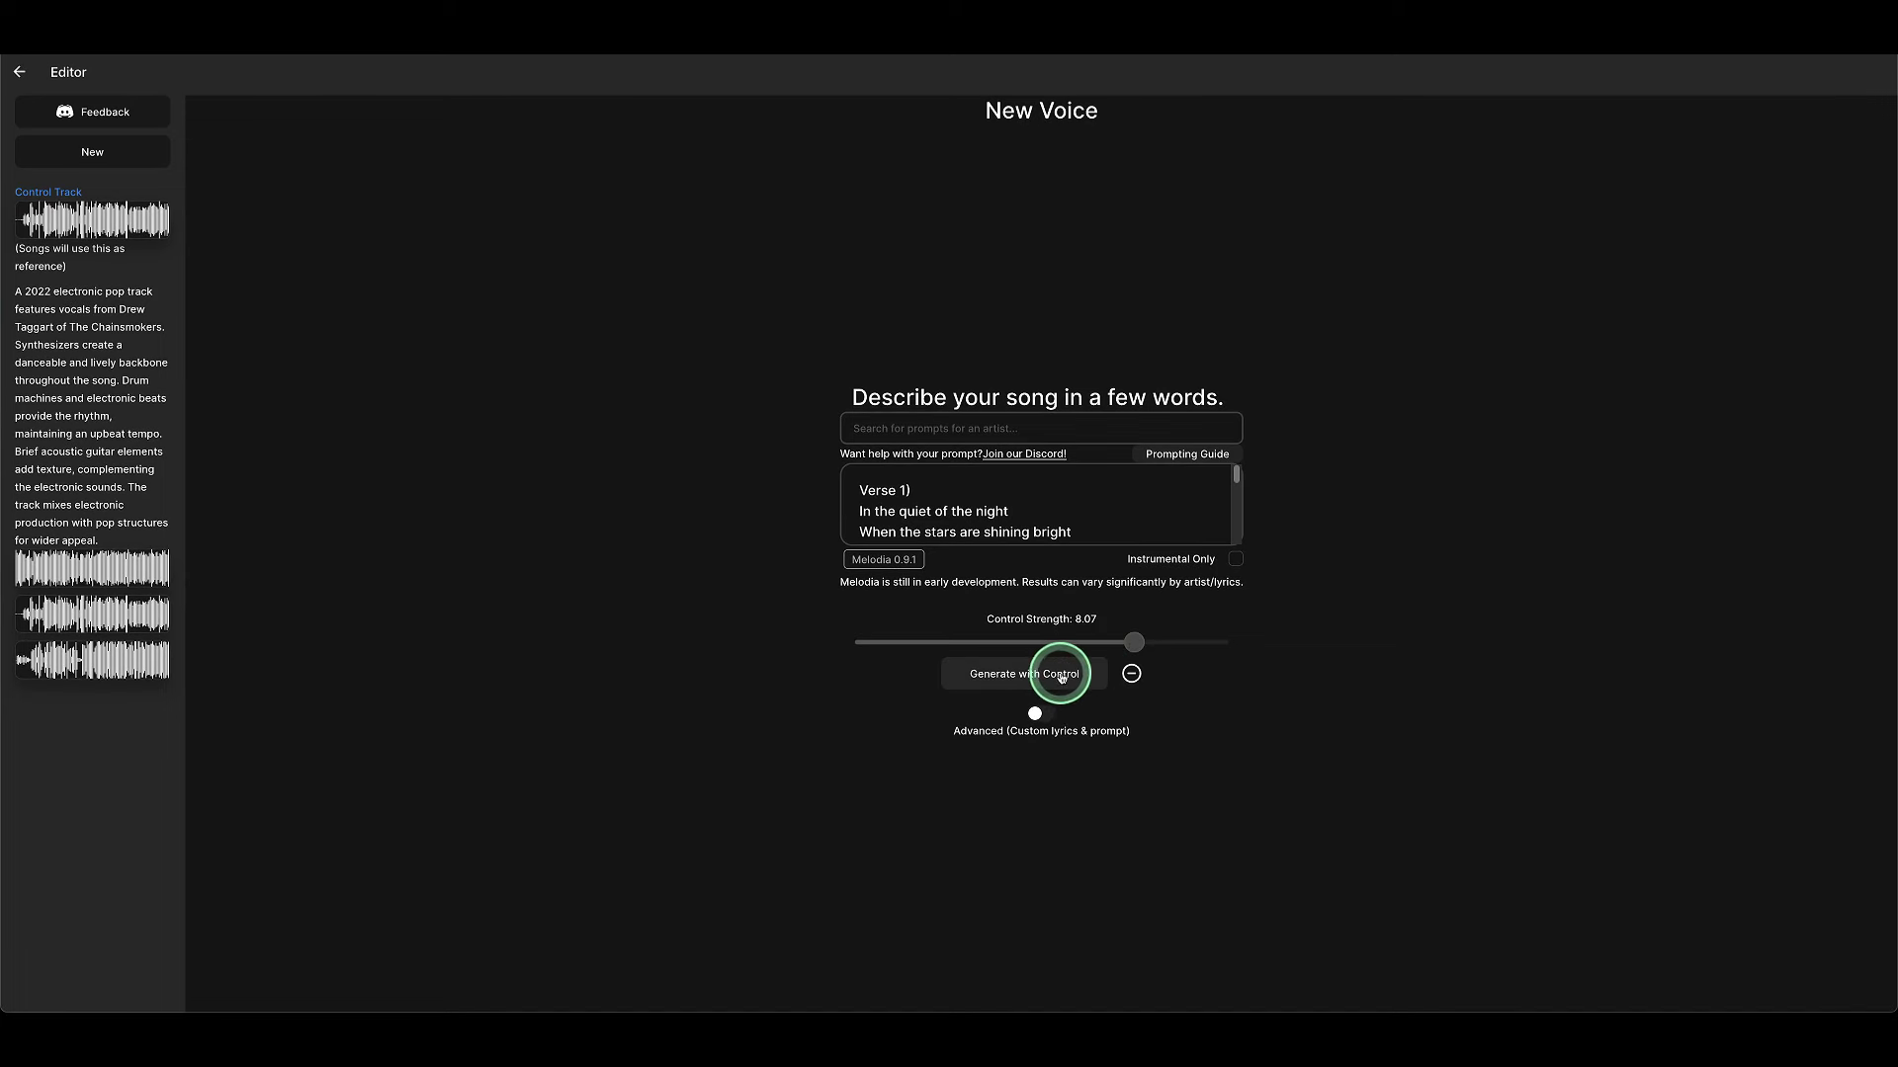
left_click(1020, 678)
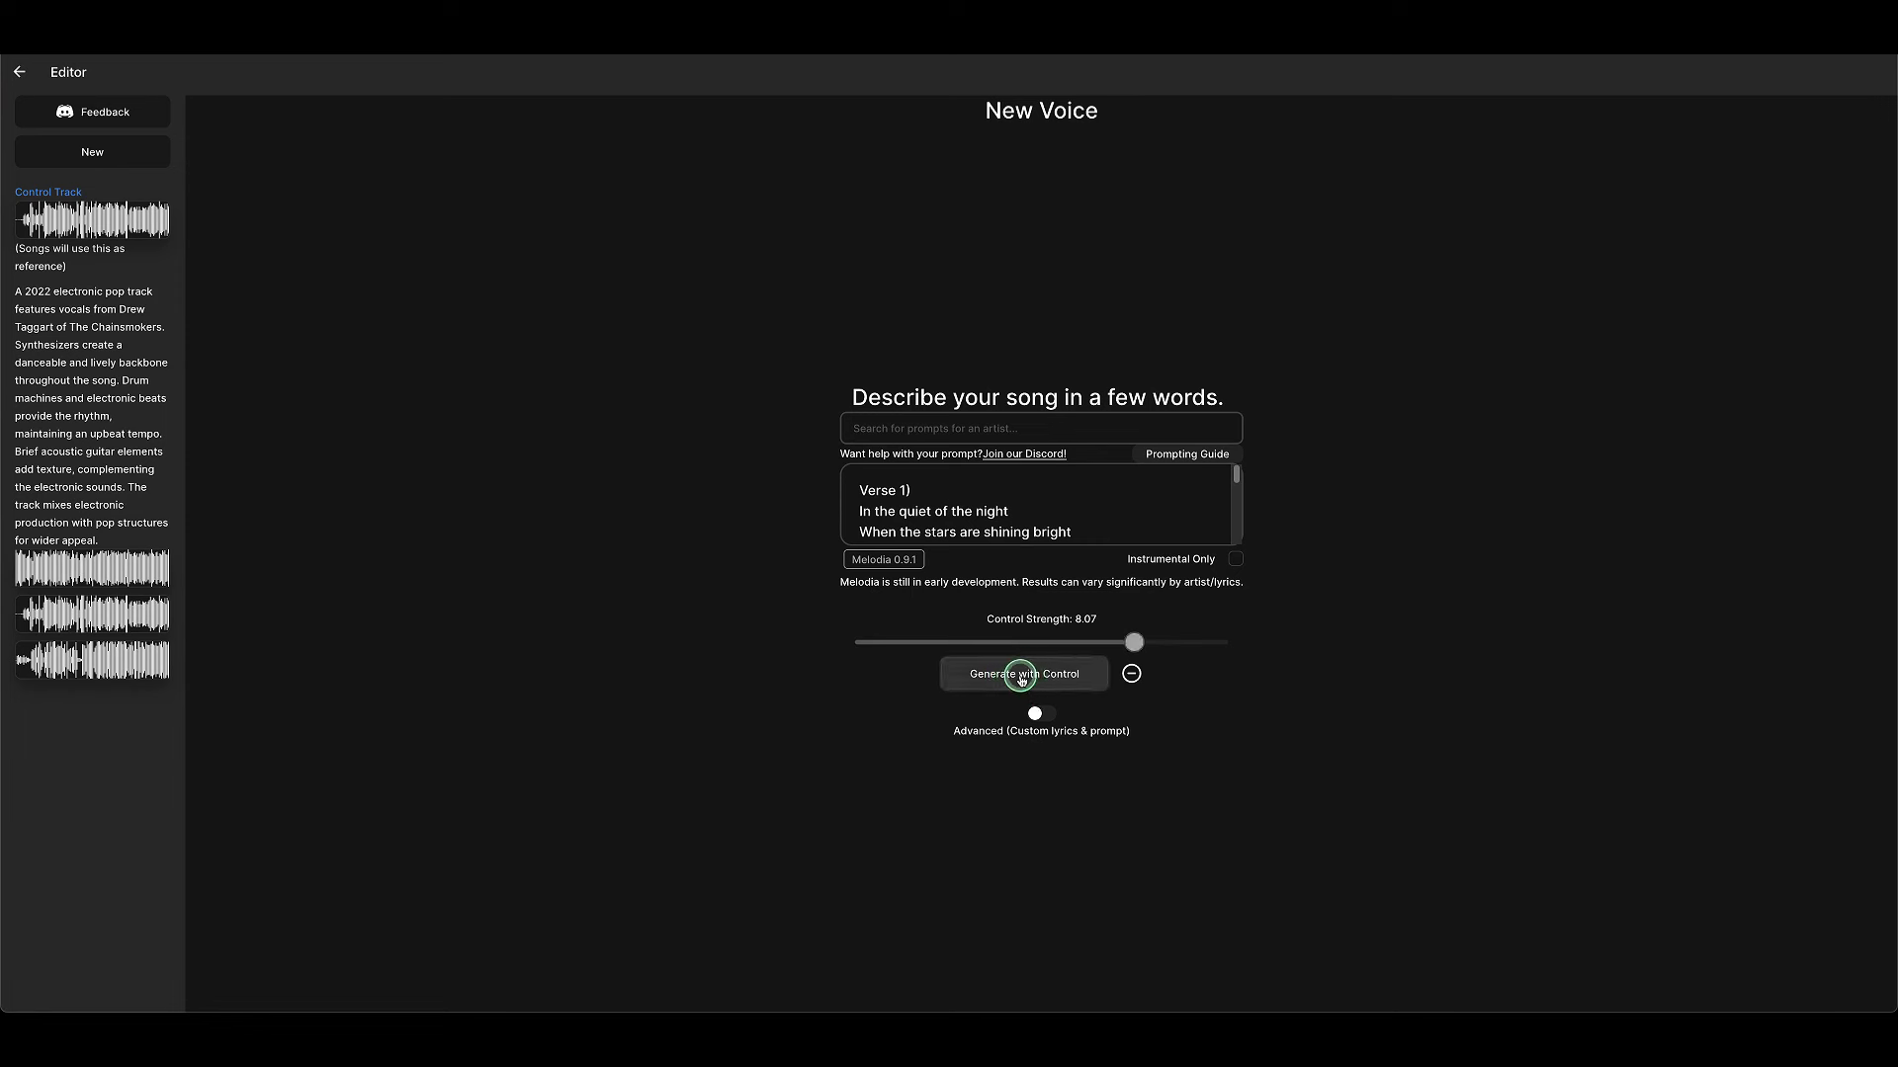